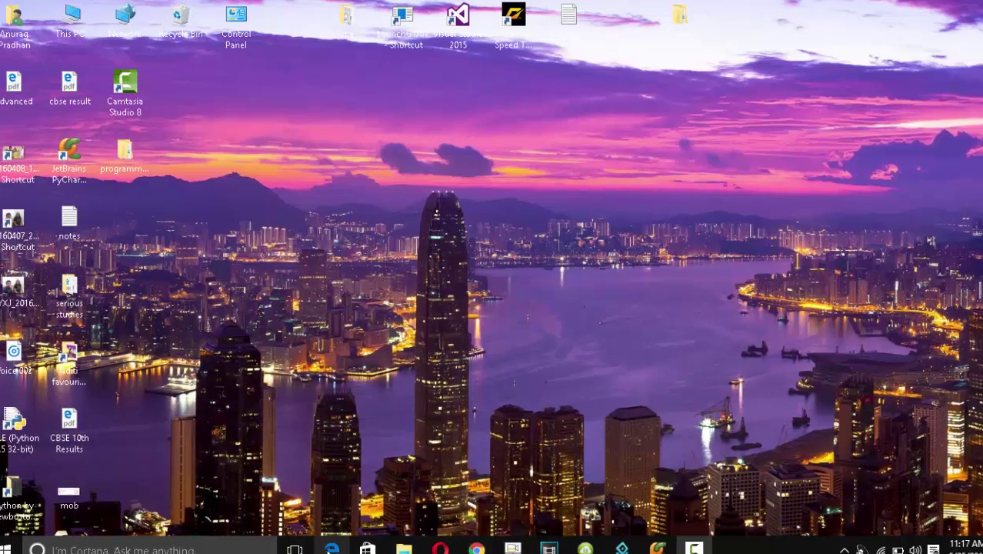
Switch to Microsoft Edge and go to extratorrent.com.
click(331, 547)
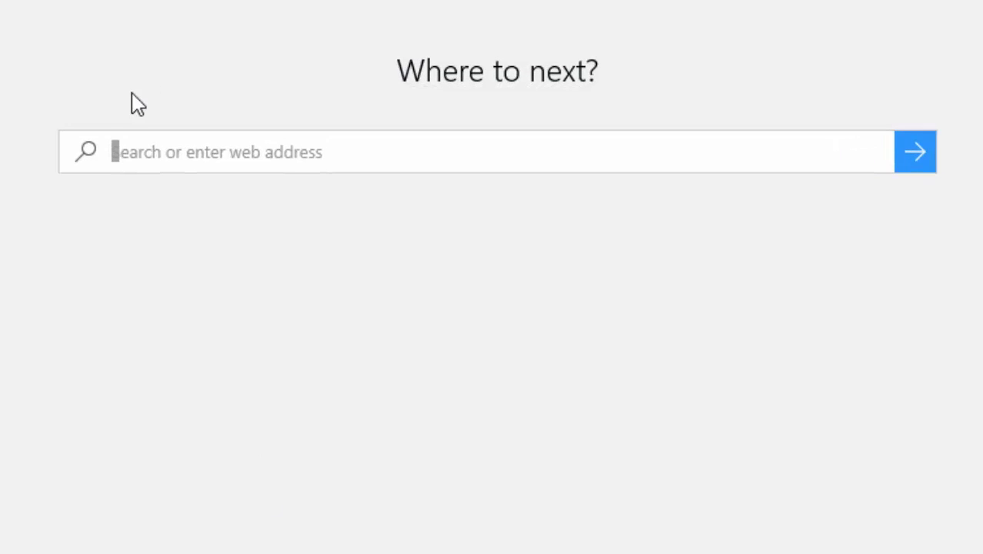
text(extratorrent.com/)
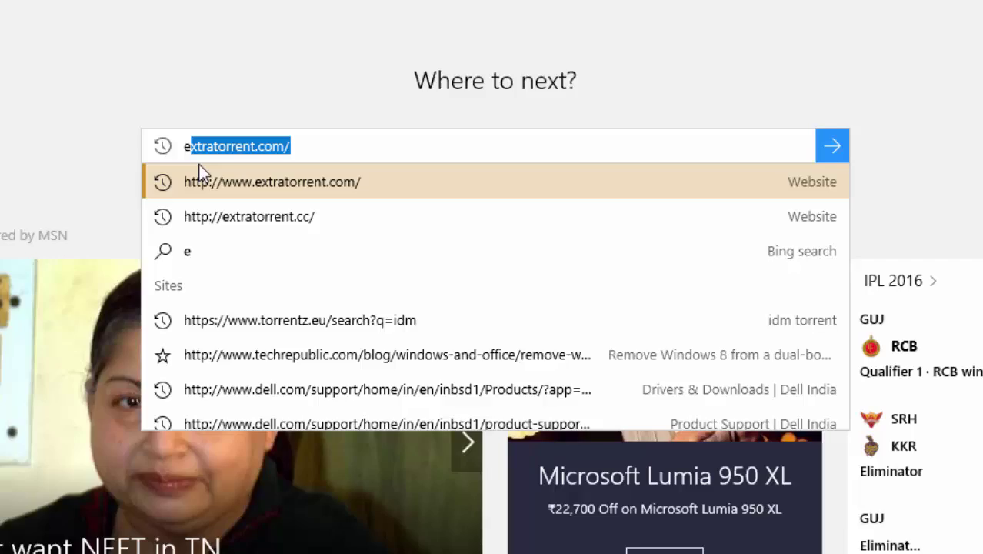
key(Return)
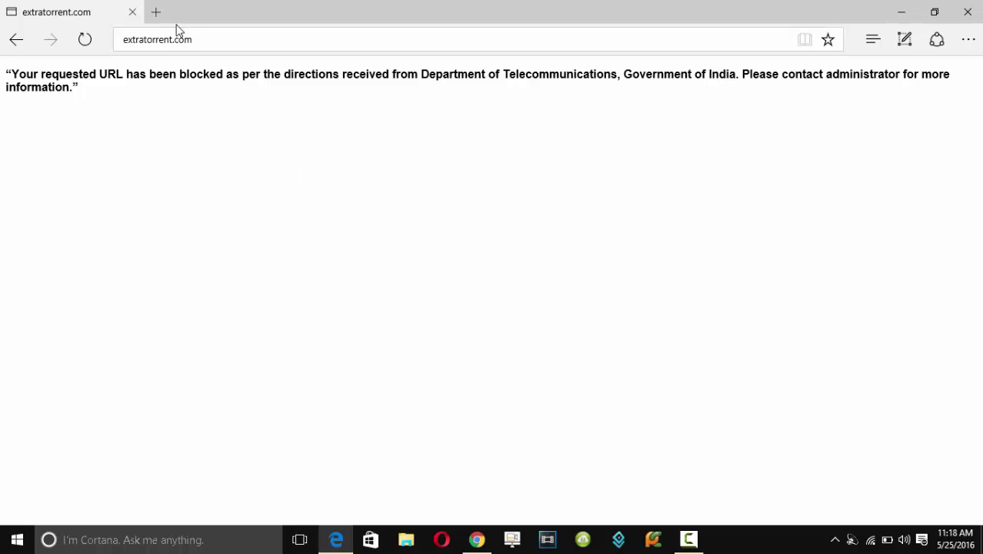
Search the web for "free proxy" in a new tab.
click(156, 12)
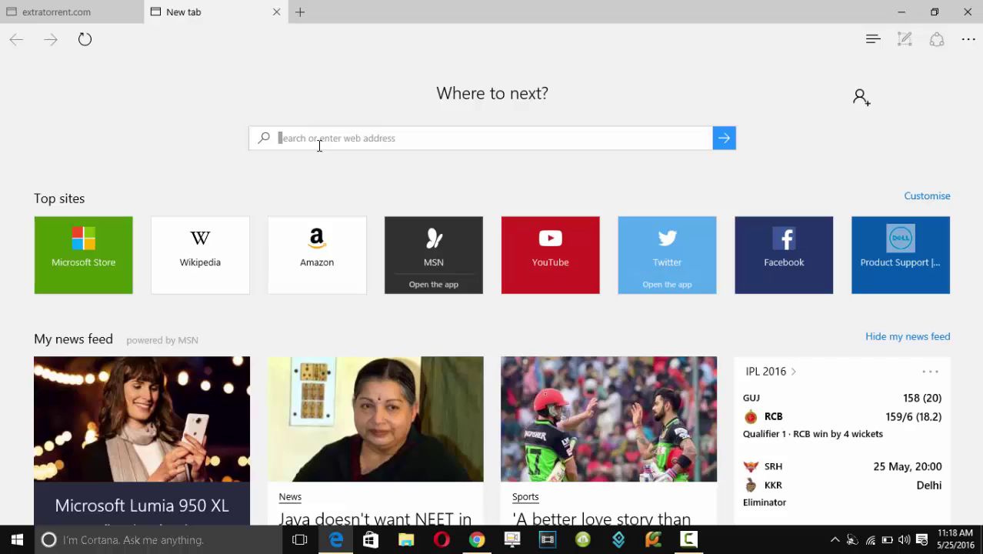
text(free pro)
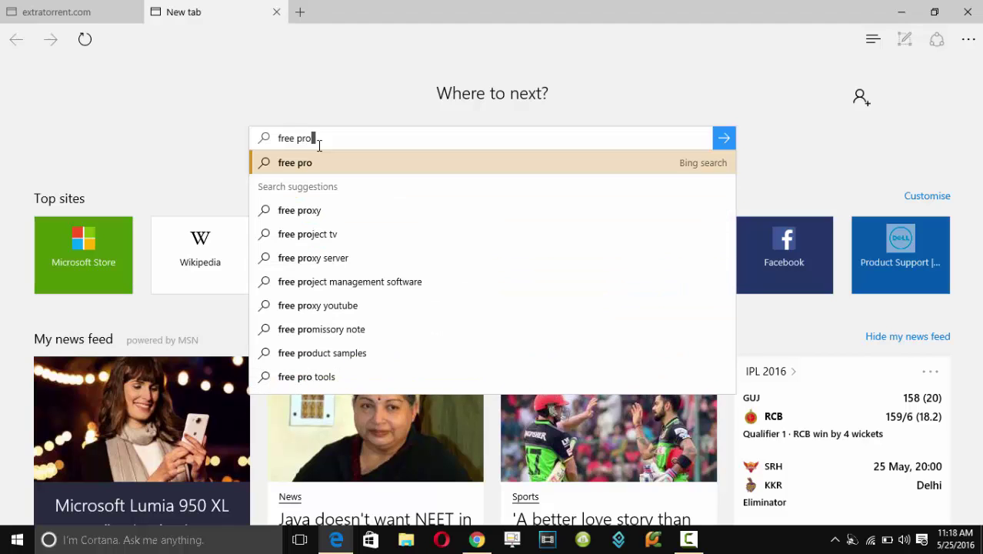
key(Down)
key(Down)
key(Up)
key(Return)
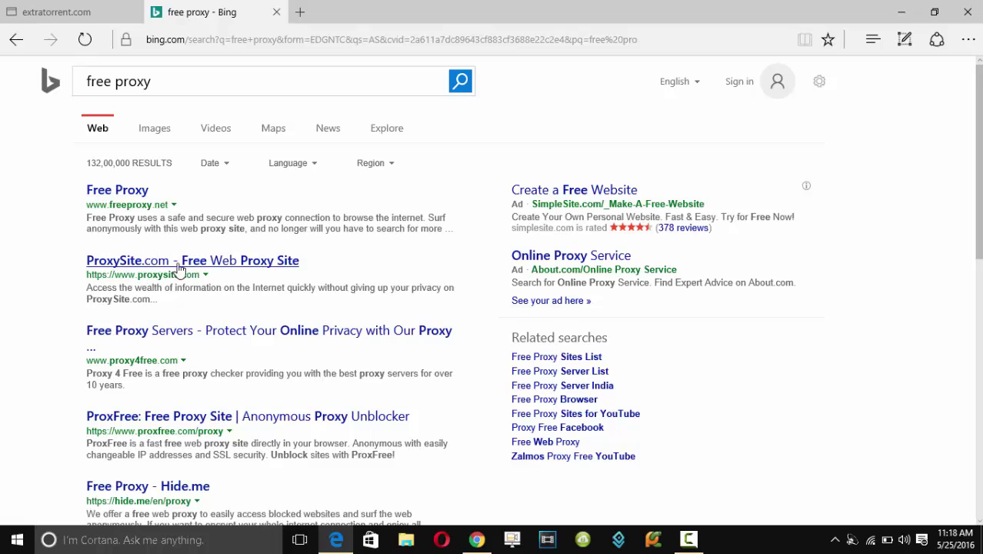
Open the freeproxy.net search result and visit extratorrent.cc through its proxy with the default options.
click(132, 192)
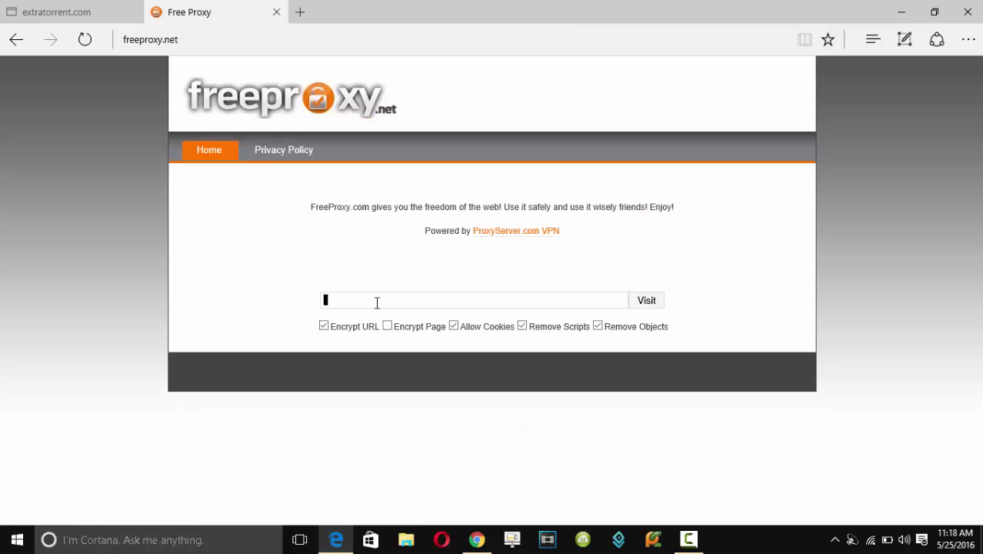
click(377, 303)
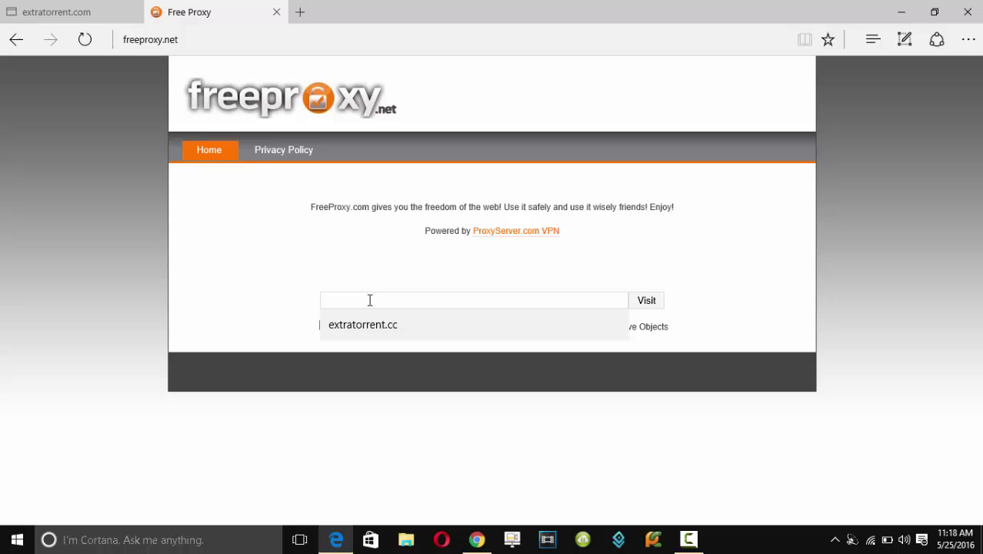
click(362, 323)
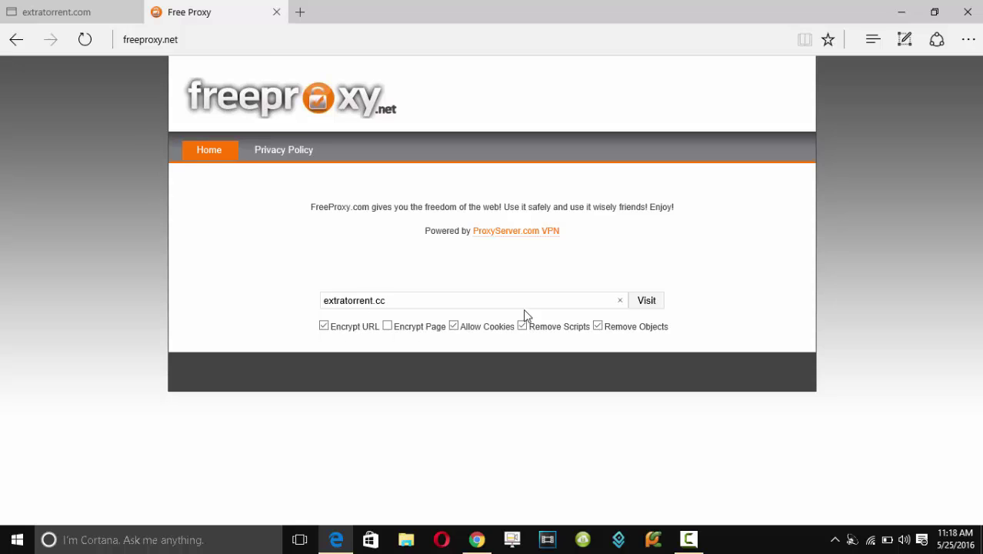
click(646, 306)
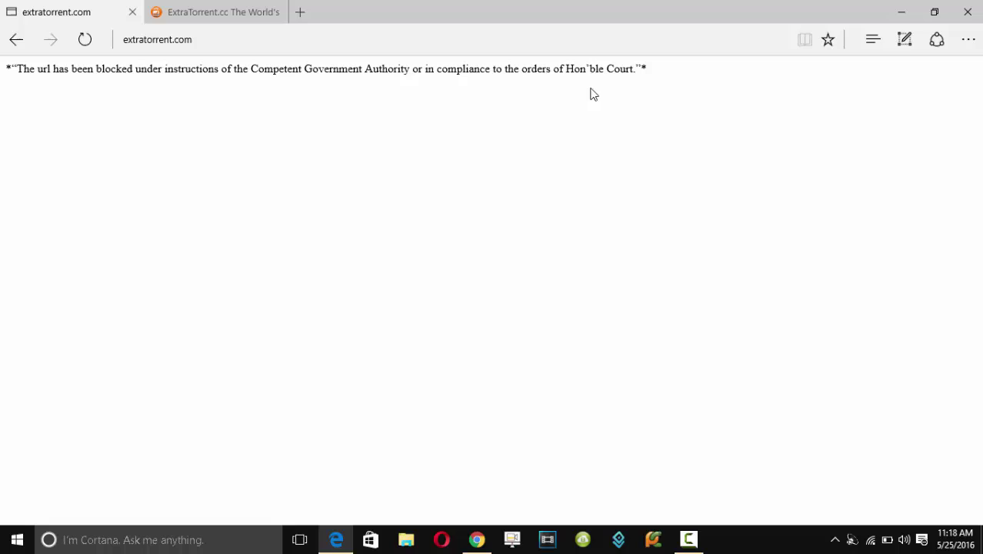
Examine the ExtraTorrent page opened through the proxy, including its lists of popular movie and TV torrents.
key(ctrl+Tab)
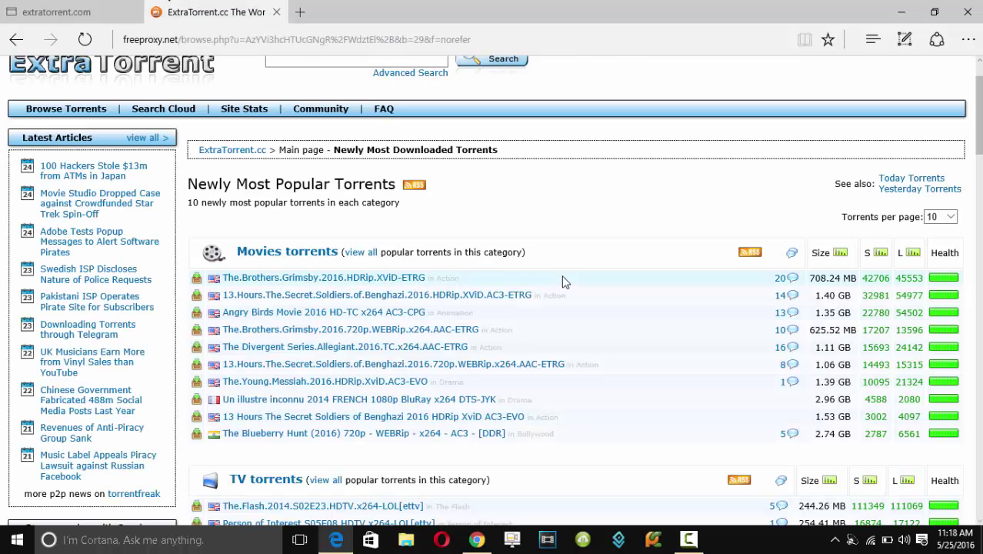
scroll(412, 344, down, 4)
scroll(414, 348, up, 2)
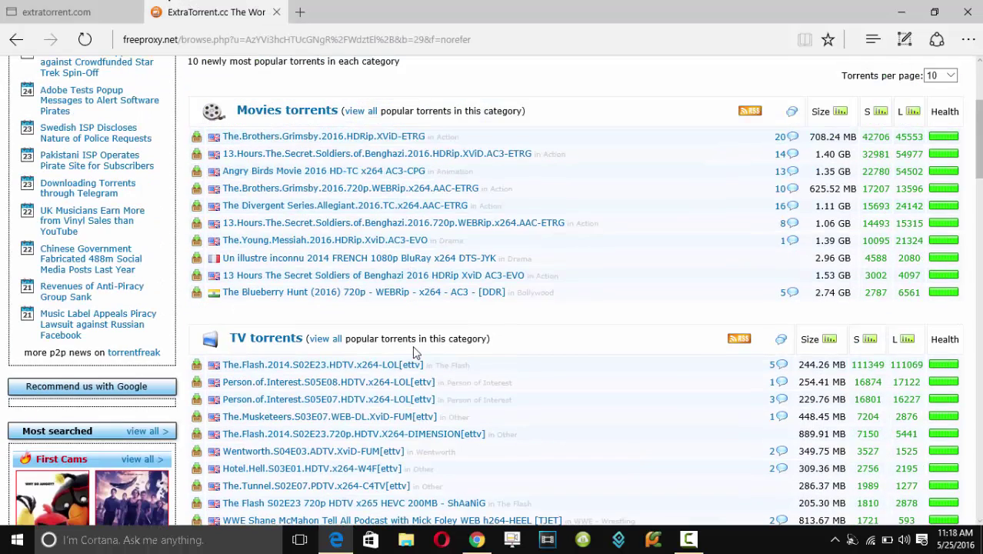
scroll(468, 359, up, 2)
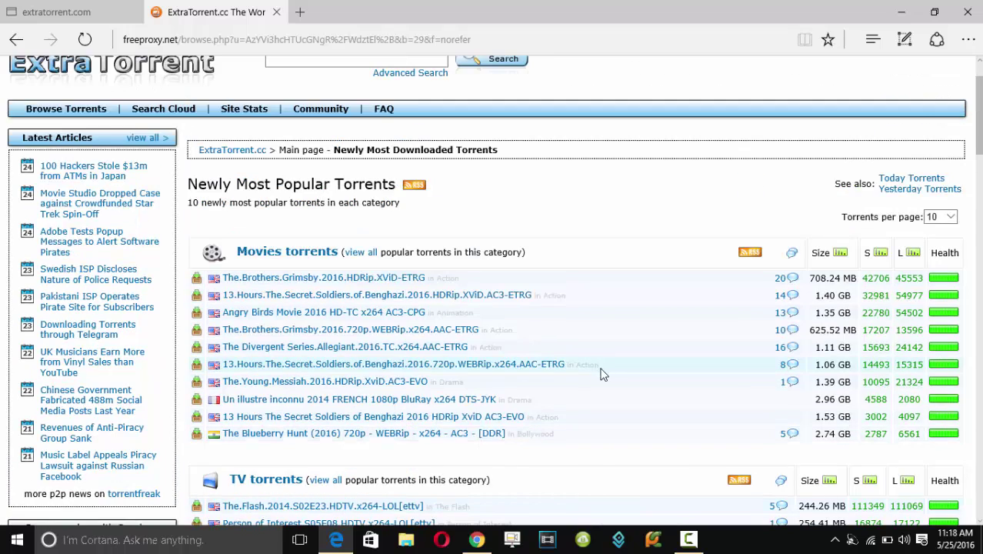
scroll(584, 369, up, 1)
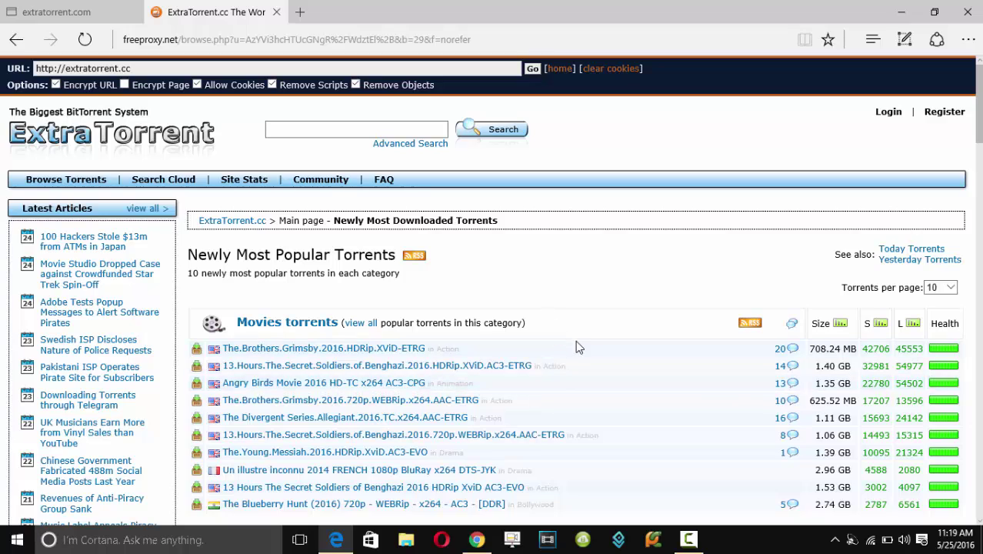
scroll(395, 193, down, 4)
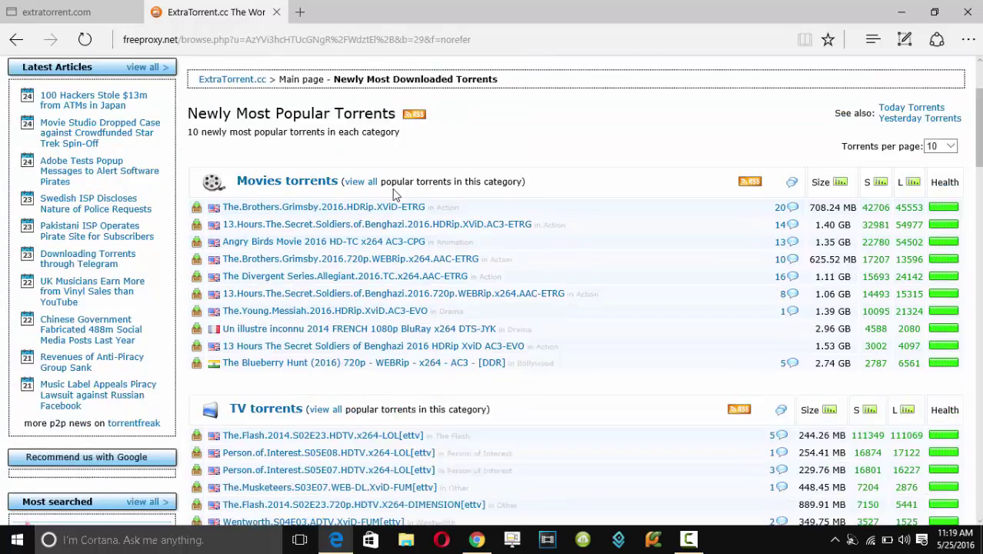
scroll(459, 202, up, 3)
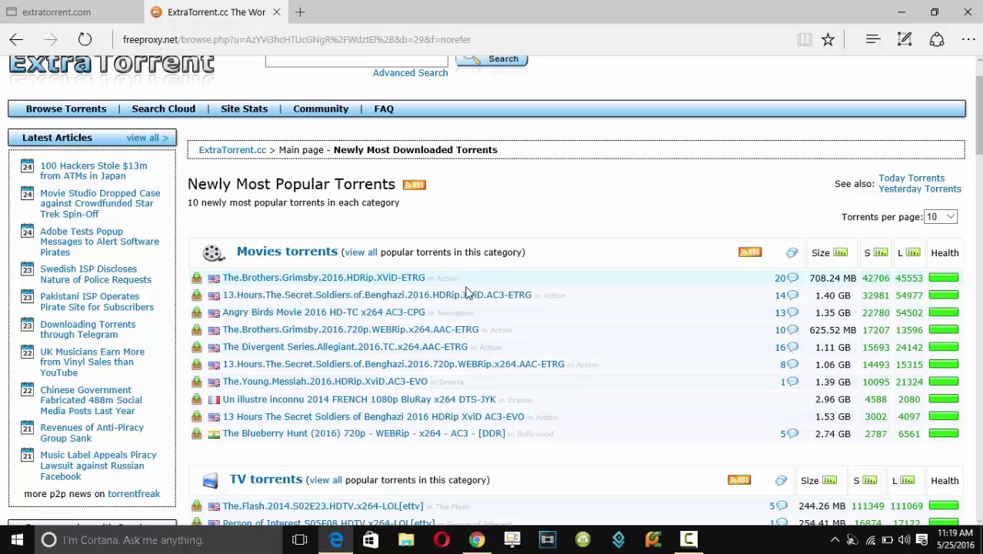
scroll(457, 303, down, 1)
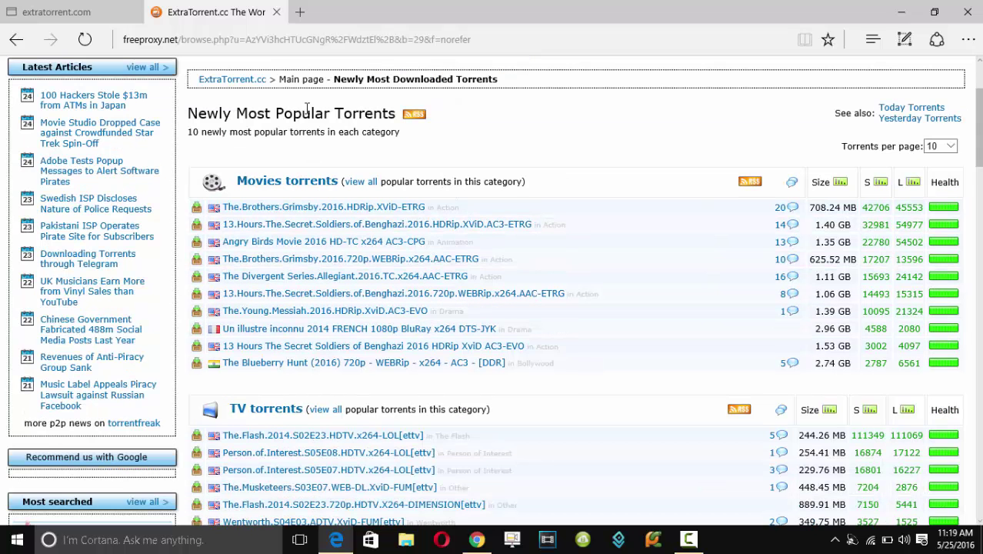
Close the proxied ExtraTorrent tab and the extratorrent.com tab, and switch to Google Chrome.
click(277, 14)
click(131, 12)
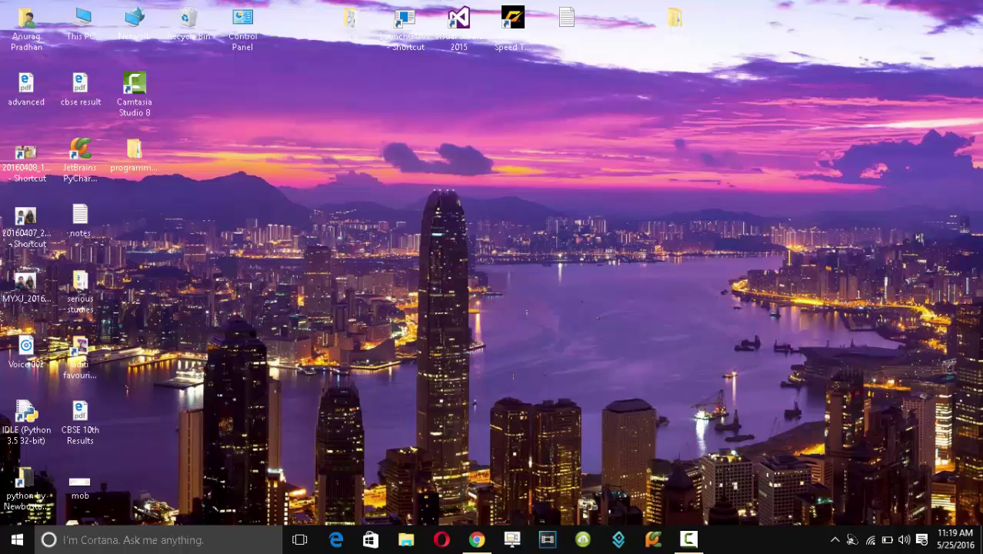
click(477, 540)
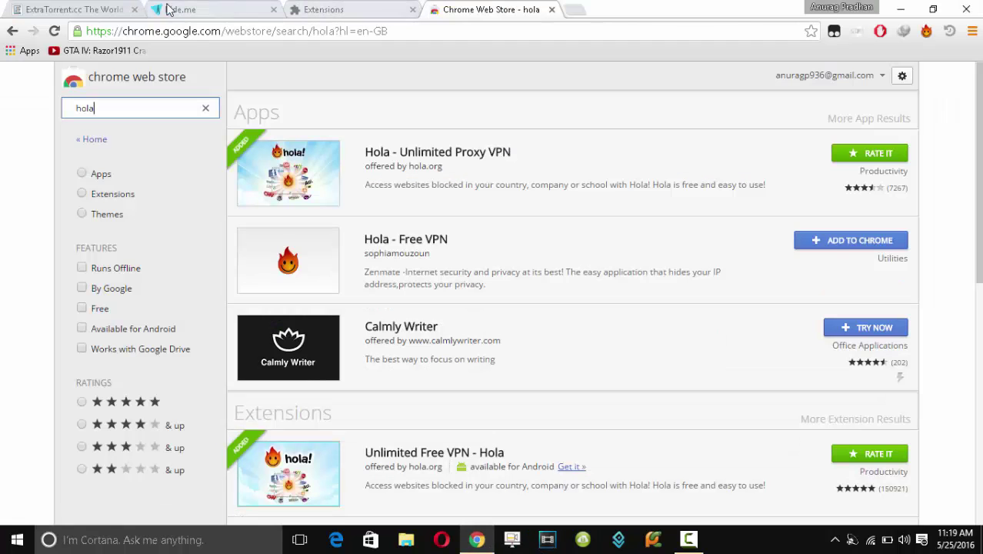
Close the hide.me tab and view the ExtraTorrent page in its already open tab.
click(273, 10)
click(73, 9)
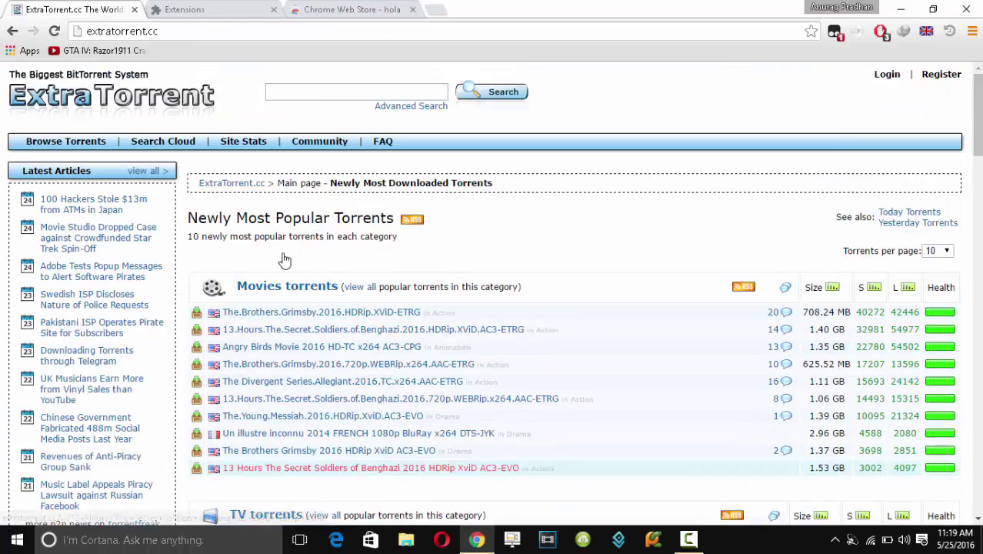
scroll(235, 98, down, 1)
Open extratorrent.cc in a new tab and report to the Hola extension that United Kingdom browsing did not work so it fixes it.
click(108, 33)
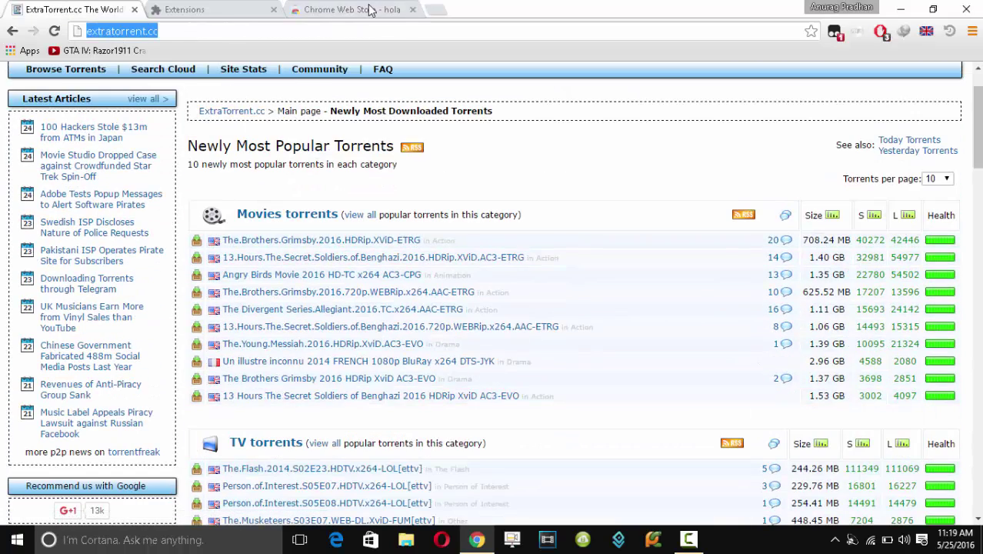
click(437, 10)
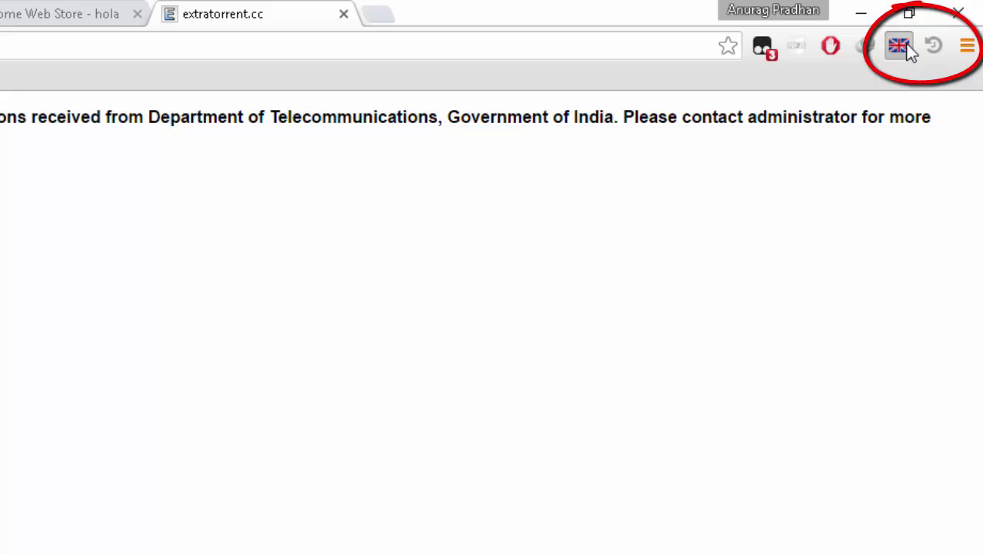
click(898, 46)
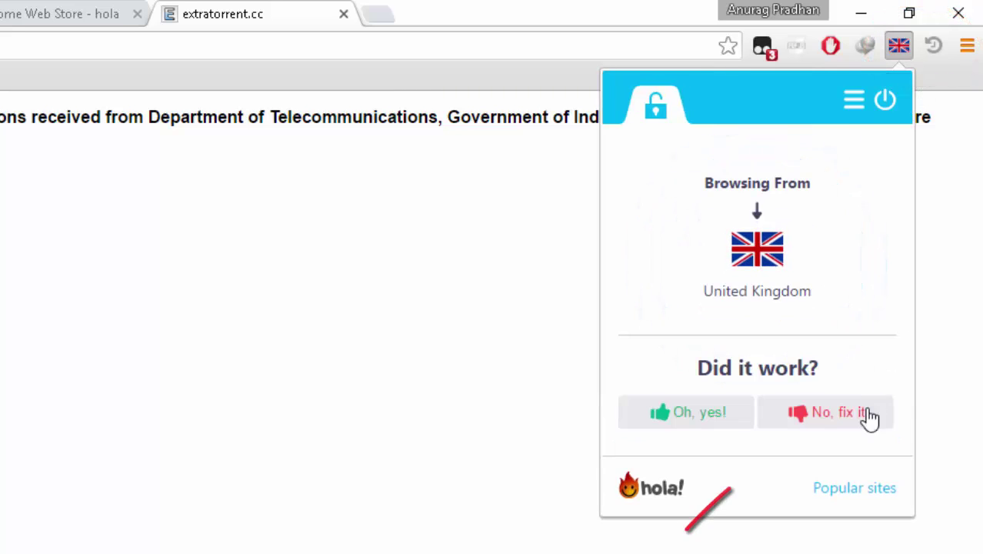
click(837, 420)
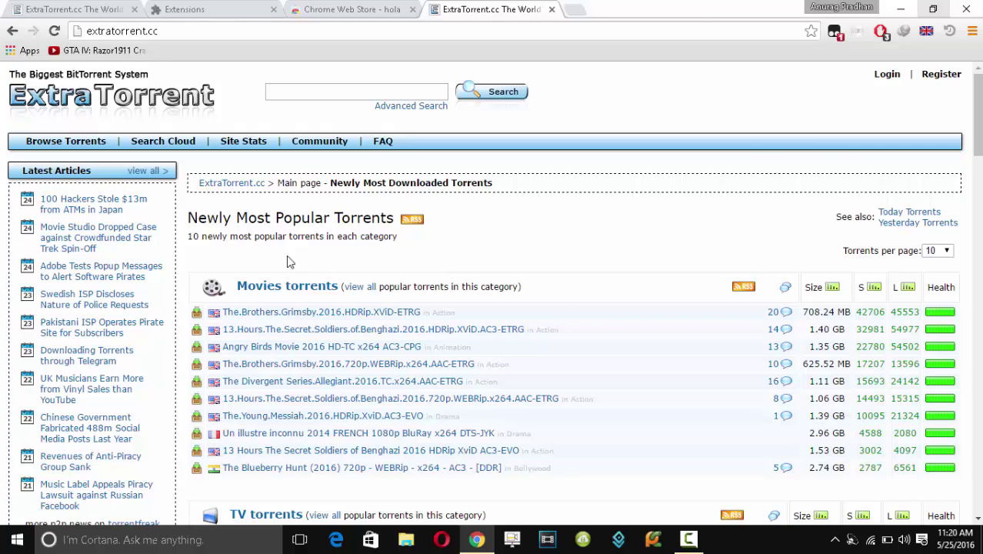
Check Hola's browsing country and examine the "hola" apps and extensions in the Chrome Web Store results.
click(926, 31)
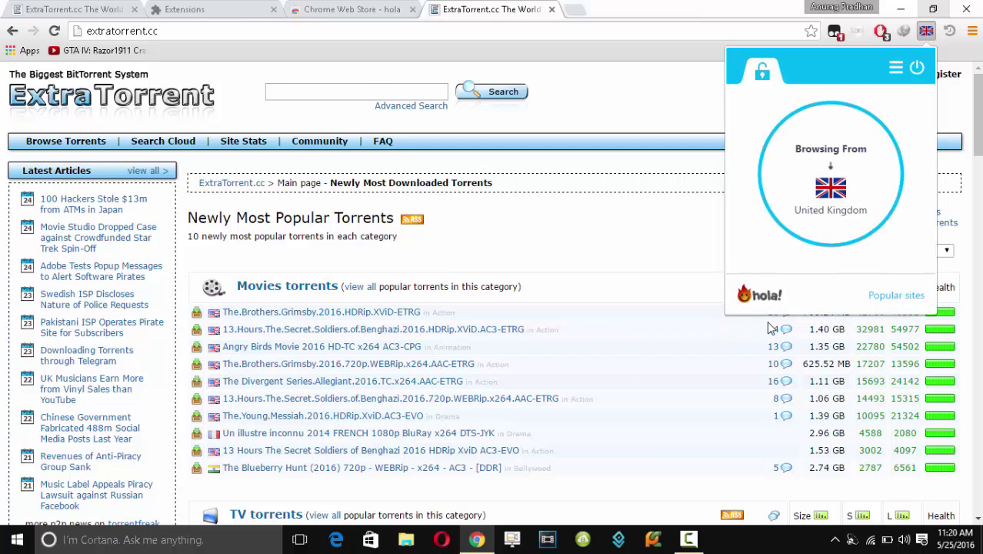
click(331, 10)
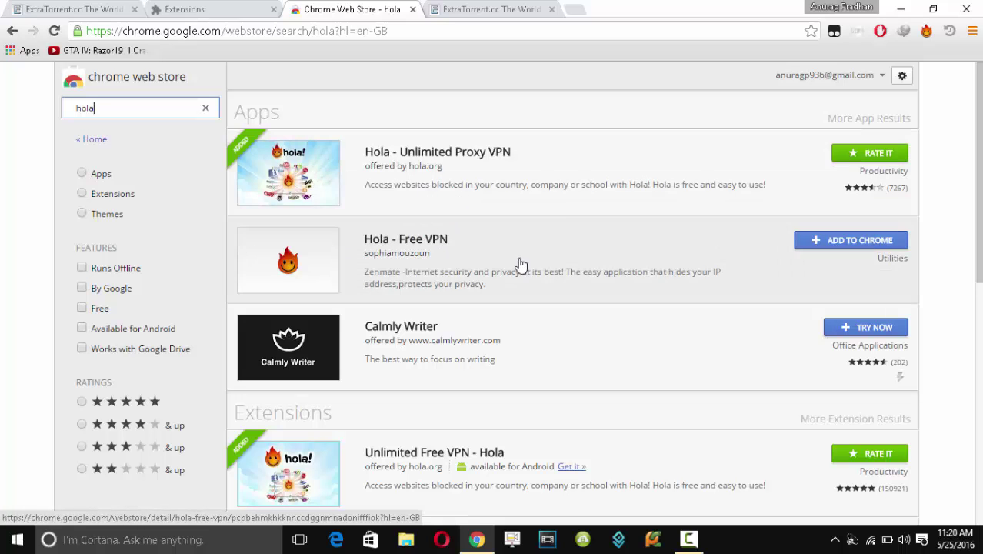
scroll(475, 229, down, 2)
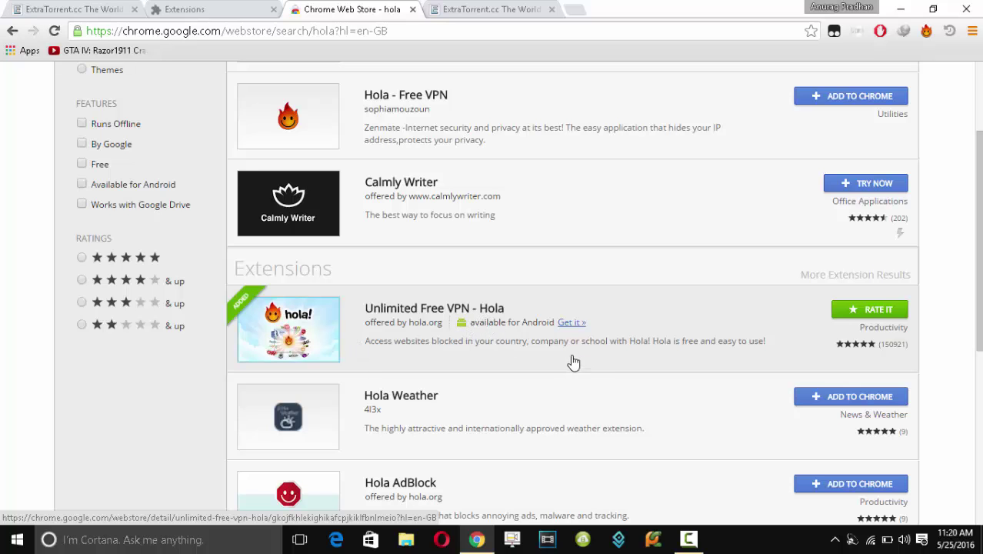
scroll(555, 346, up, 2)
scroll(555, 346, down, 1)
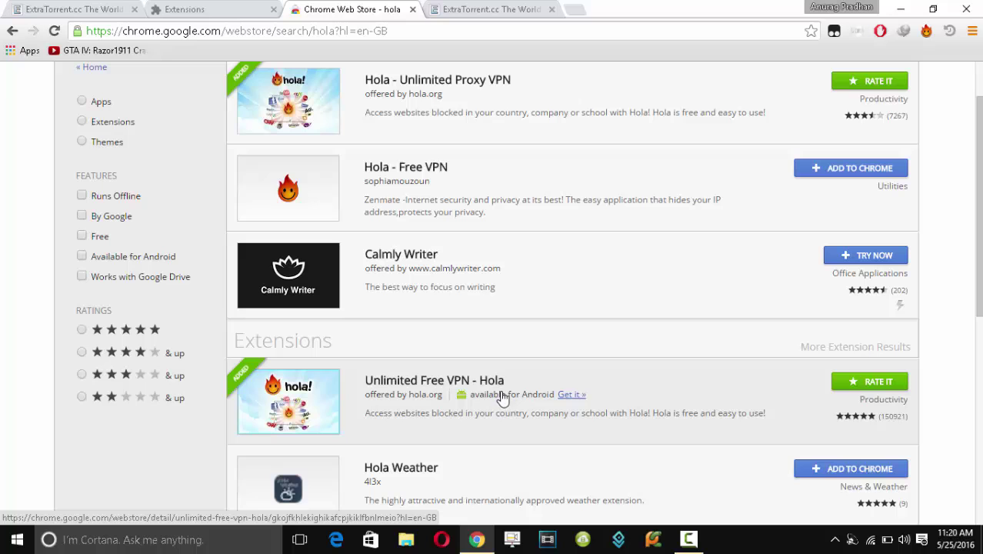
scroll(724, 395, up, 2)
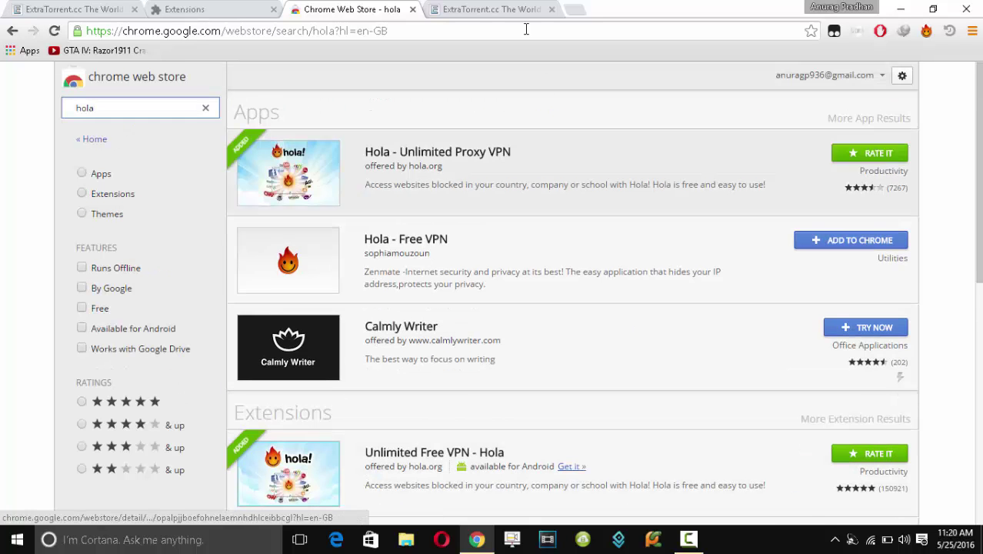
Return to the newest ExtraTorrent tab and briefly check the Hola extension's status there.
click(492, 9)
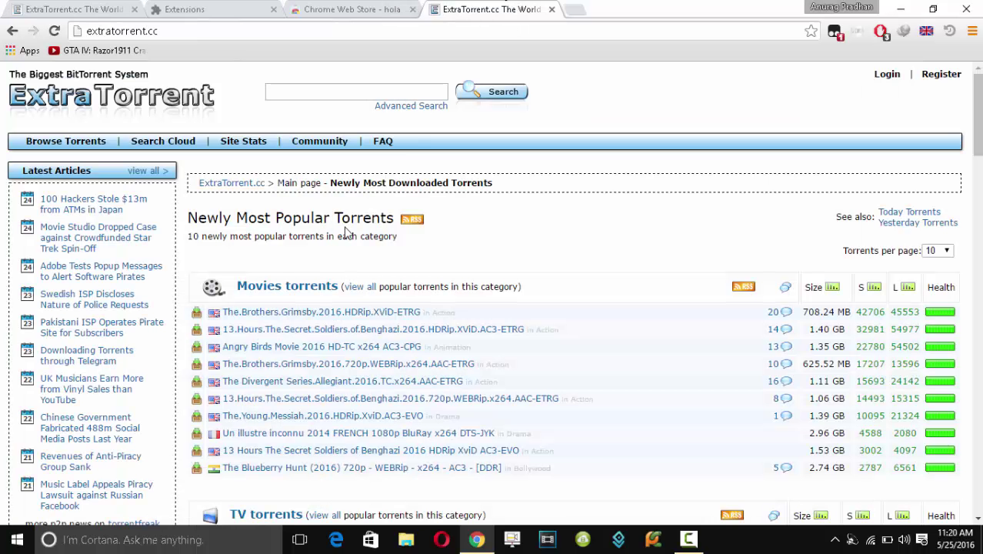
click(926, 31)
click(926, 31)
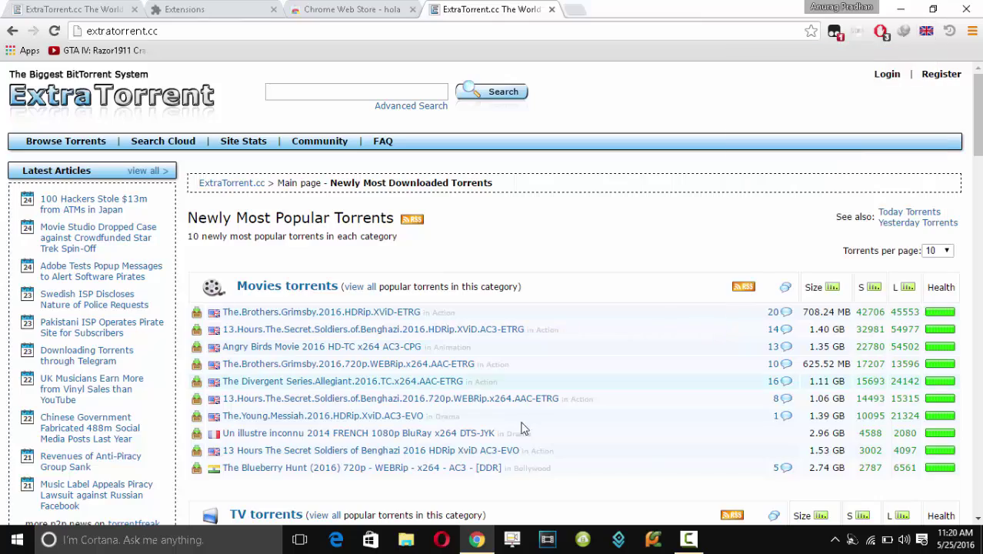